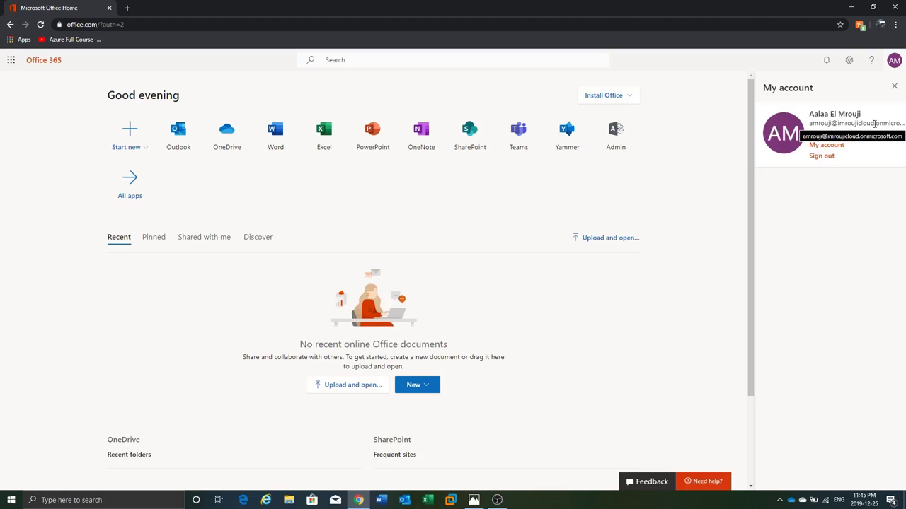
- Close the account details and open the Microsoft 365 admin center from the Office home page
left_click(894, 87)
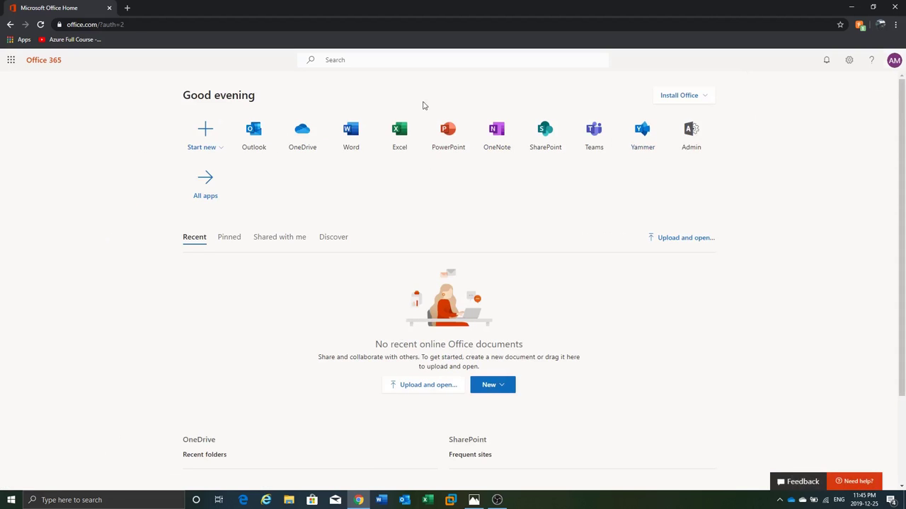
left_click(695, 129)
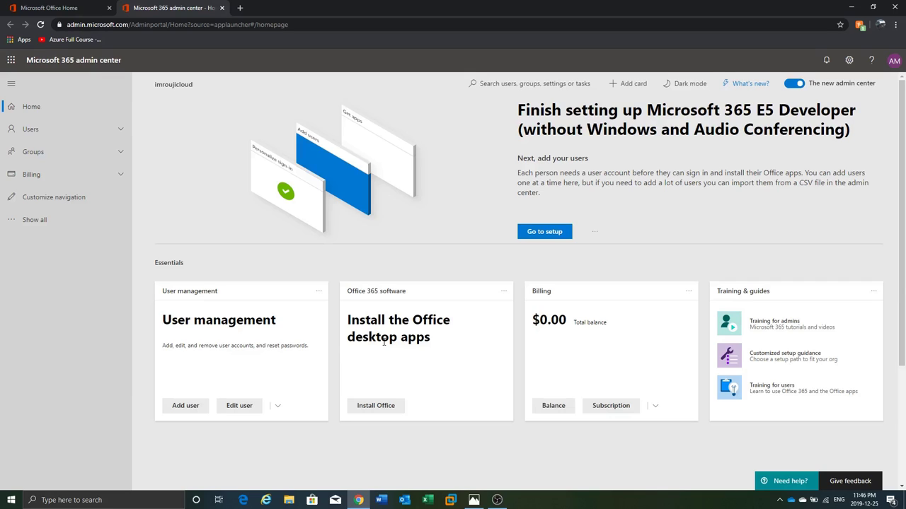
- Try the admin center's dark mode and return to light mode
left_click(680, 85)
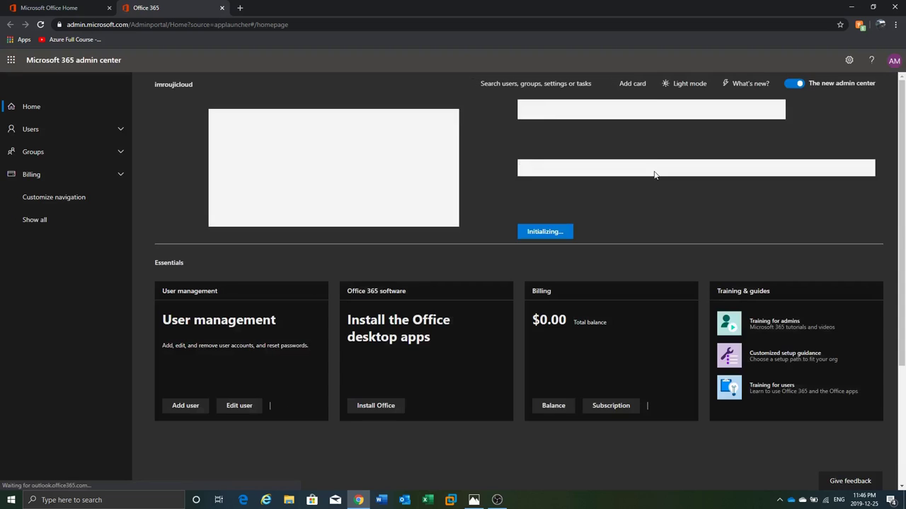
left_click(690, 84)
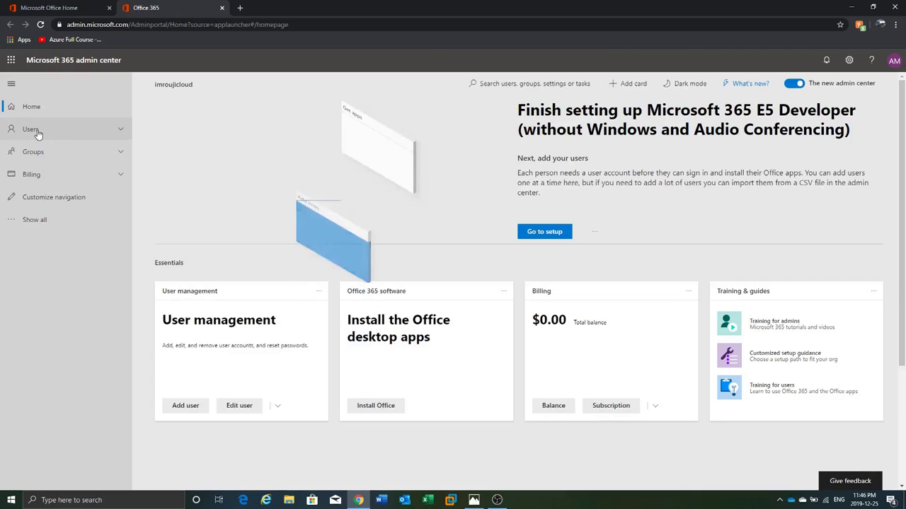
- Open the list of active users in the admin center
left_click(33, 129)
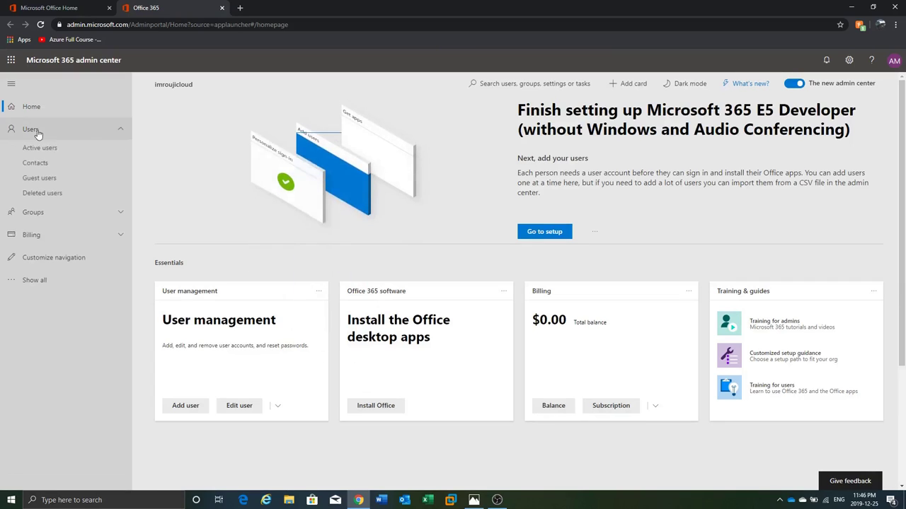
left_click(51, 149)
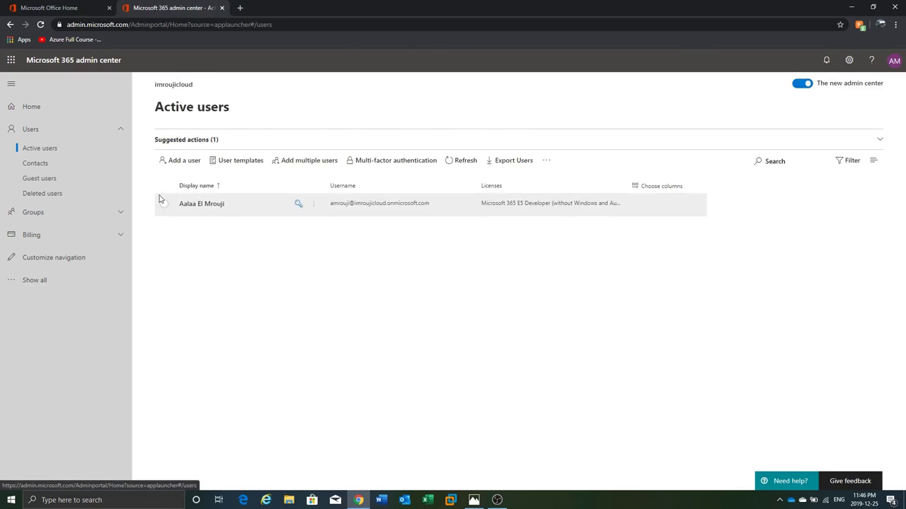
- Review the admin roles assigned to the existing administrator account and close the role details
left_click(164, 206)
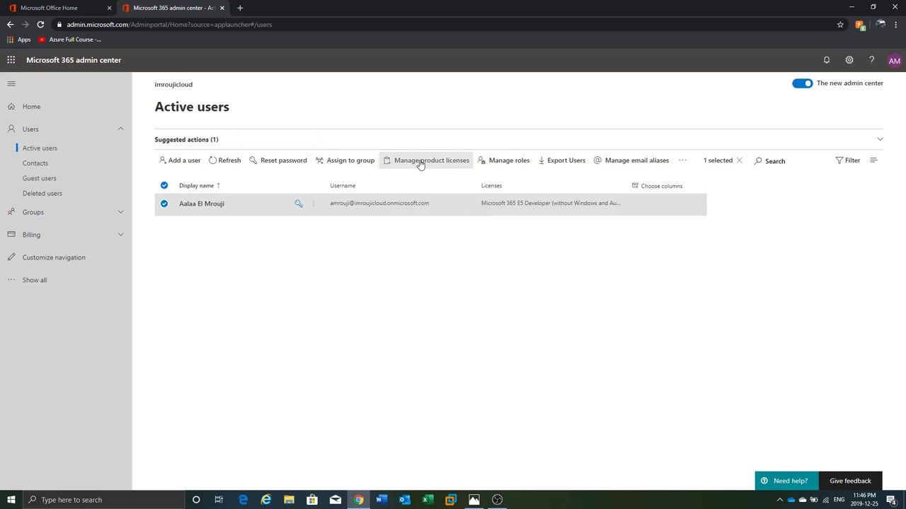
left_click(492, 157)
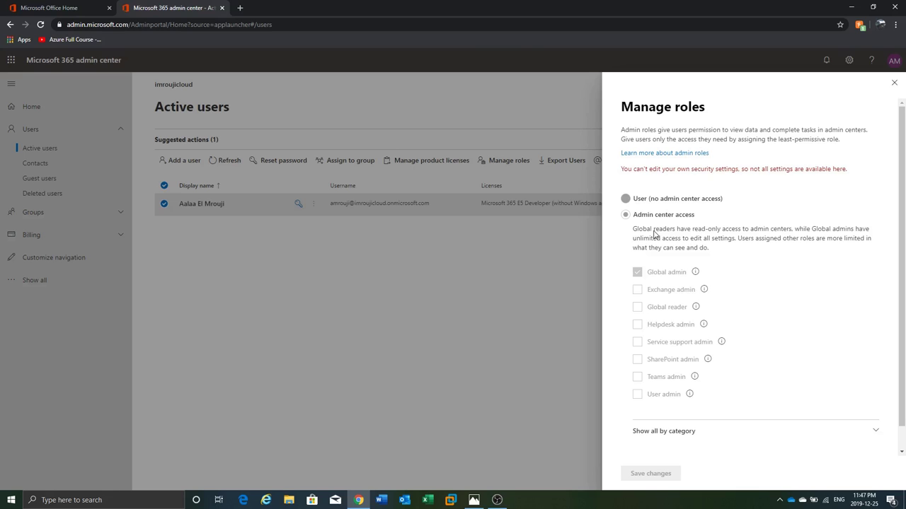
left_click(894, 83)
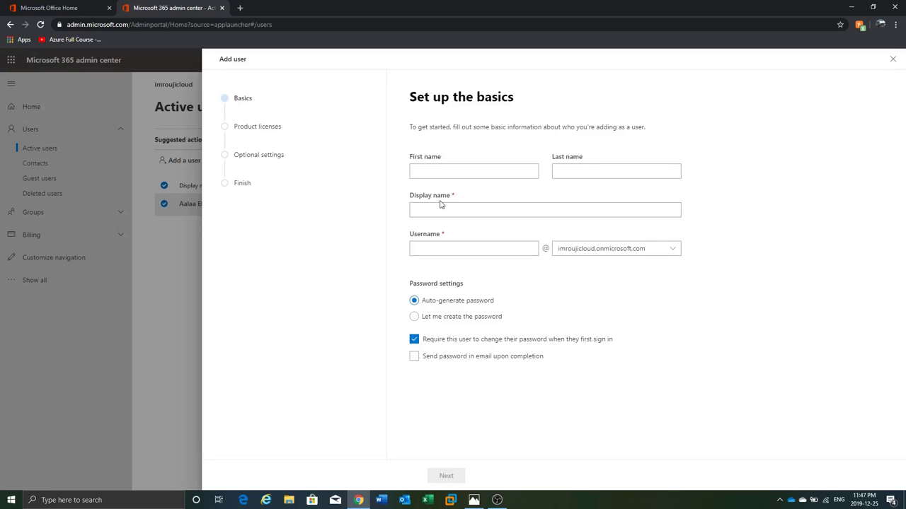
- Fill in the new user's basics: first name O365, last name Test, display name O365 Test and username o365test
left_click(434, 173)
type("O365")
left_click(566, 171)
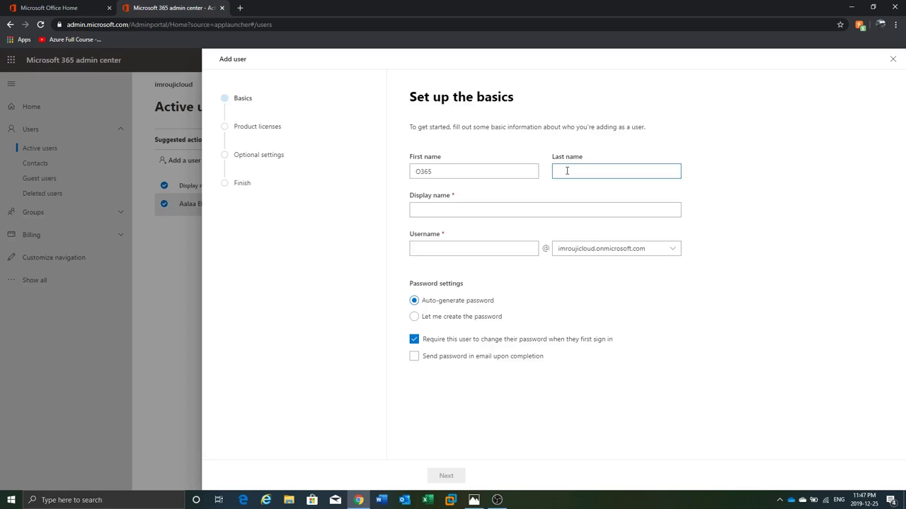
type("Test")
key("Tab")
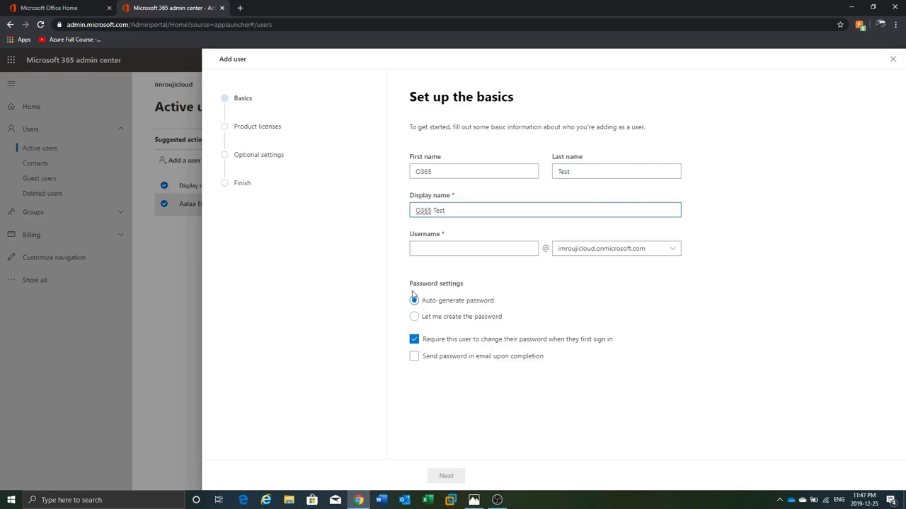
left_click(440, 250)
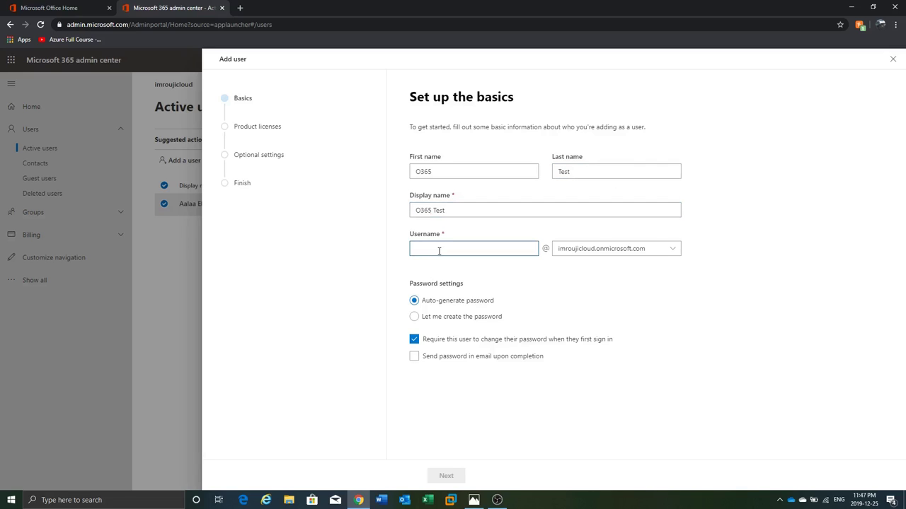
type("o365test")
- Enter a custom password for the new user, turn off the required password change at first sign-in, and continue to product licenses
left_click(428, 320)
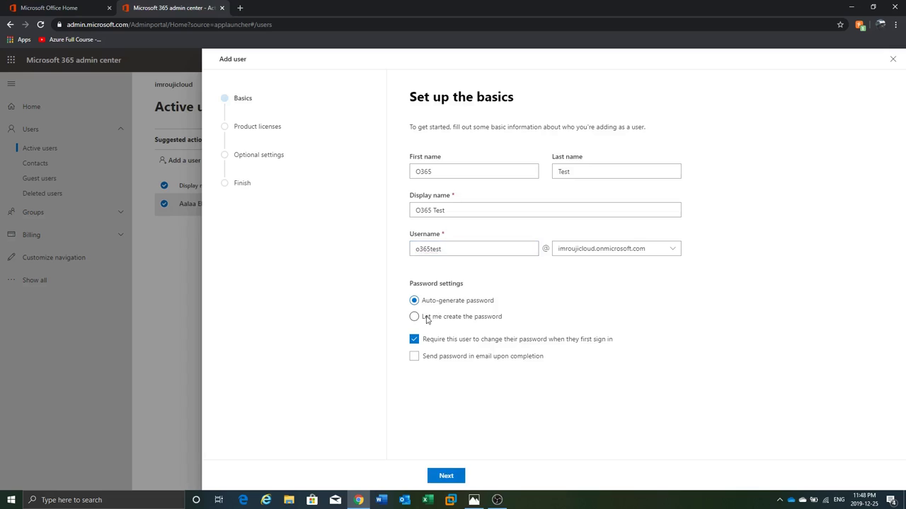
left_click(414, 318)
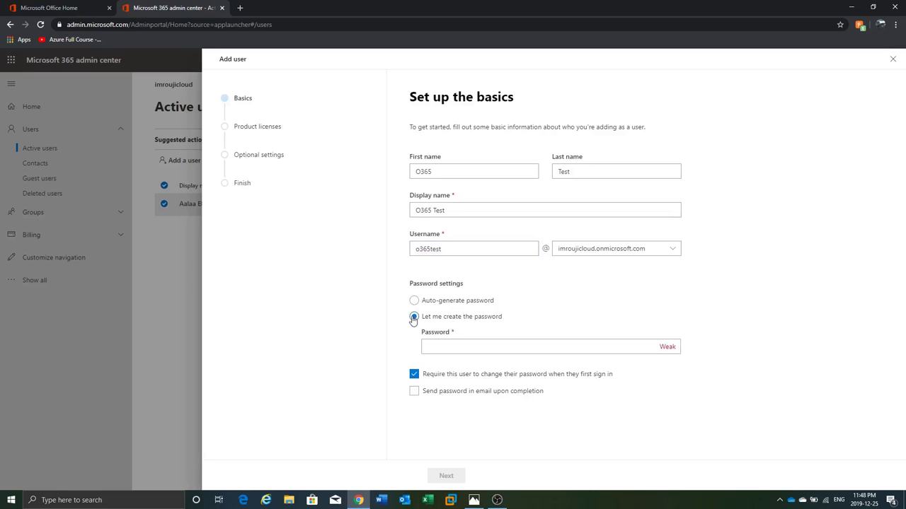
left_click(453, 349)
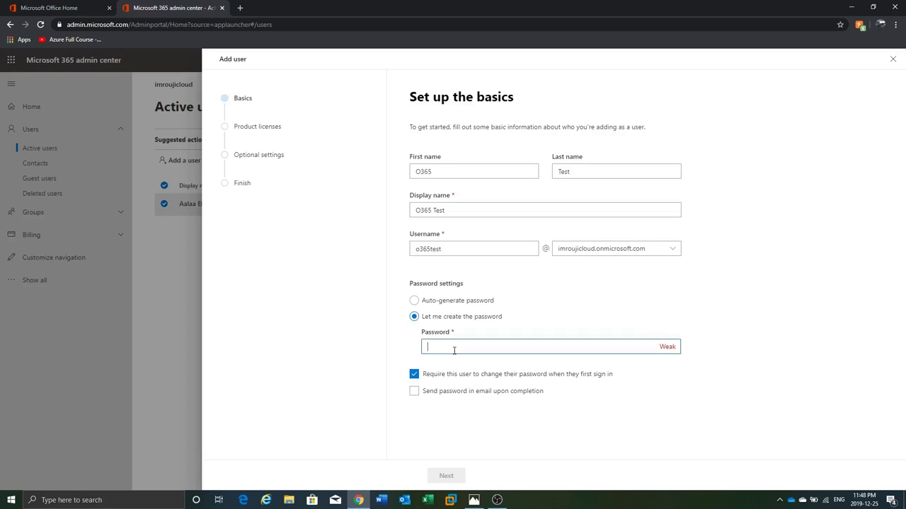
type("••••••••••")
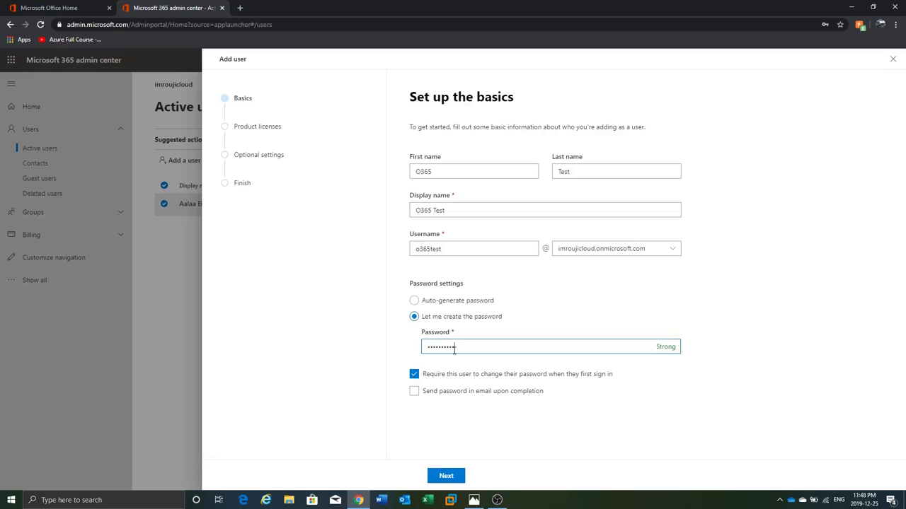
key("Tab")
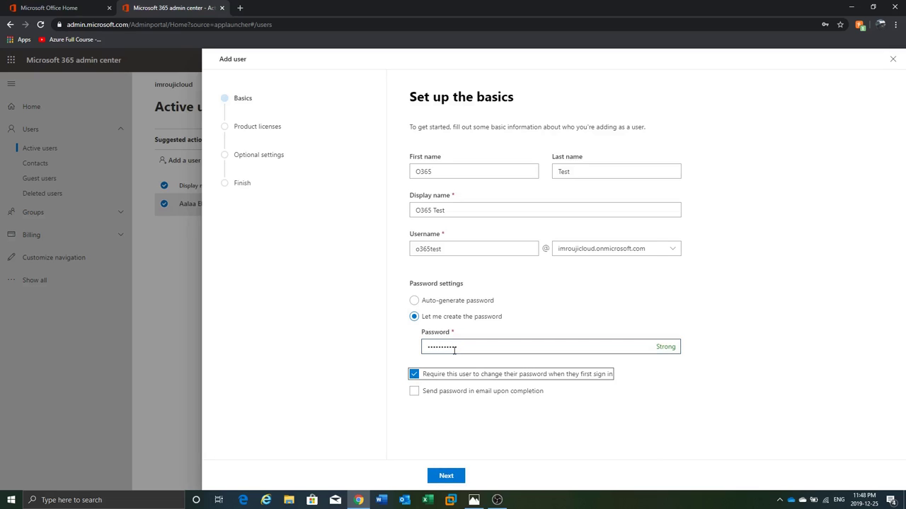
left_click(415, 376)
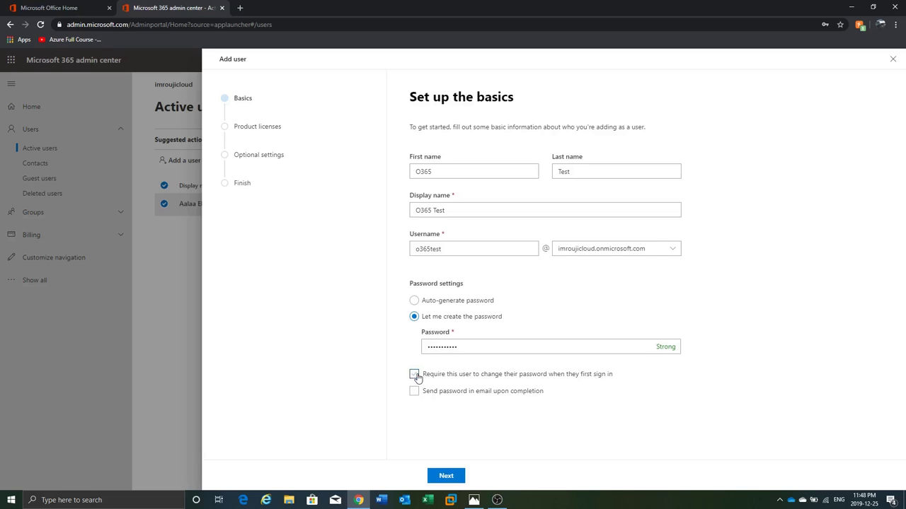
left_click(447, 476)
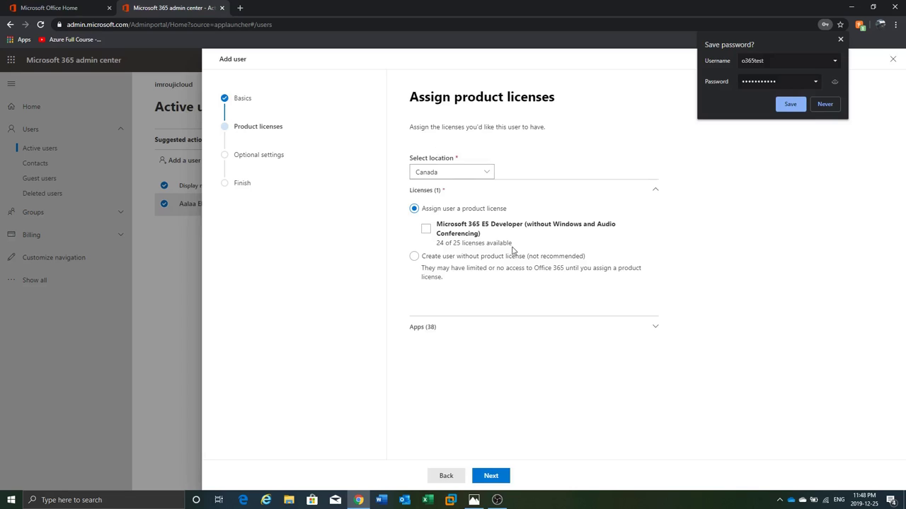
- Finish adding the user without a product license, leaving the optional settings at their defaults
left_click(441, 260)
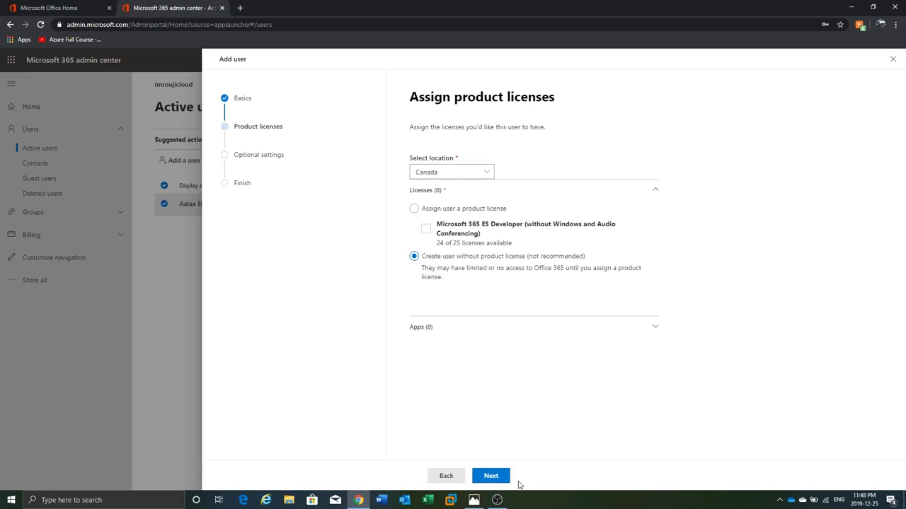
left_click(497, 479)
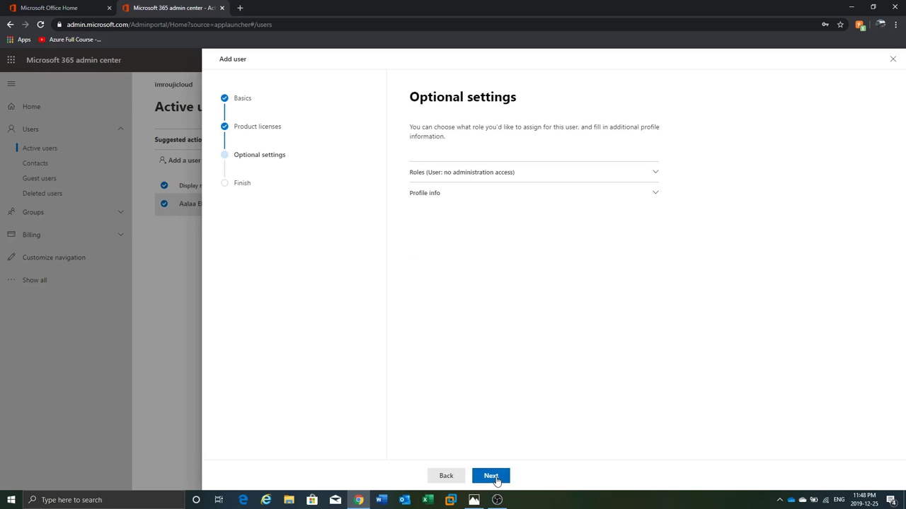
left_click(497, 479)
left_click(499, 476)
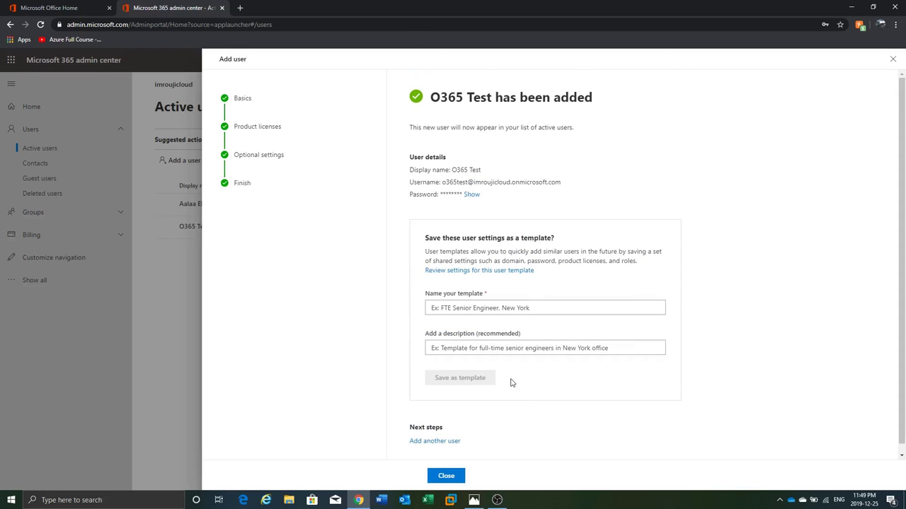
left_click(457, 477)
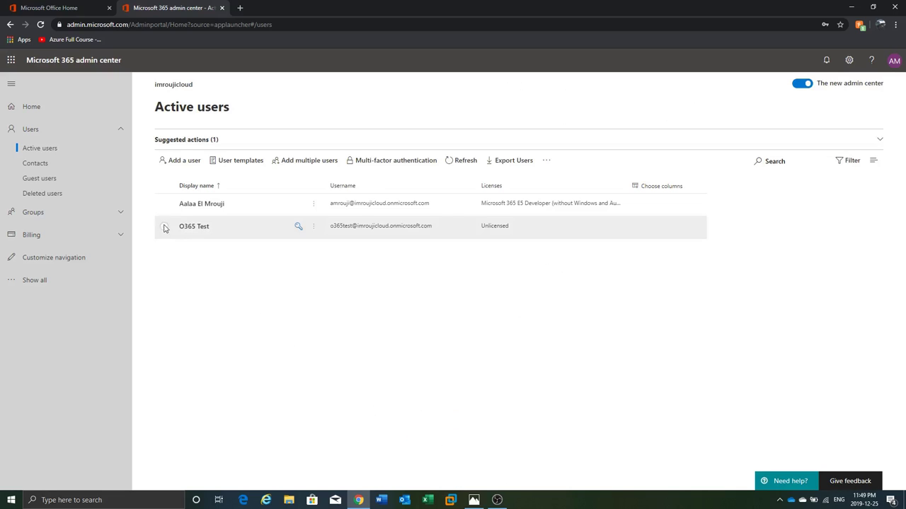
- Open the role management for the O365 Test user
left_click(162, 227)
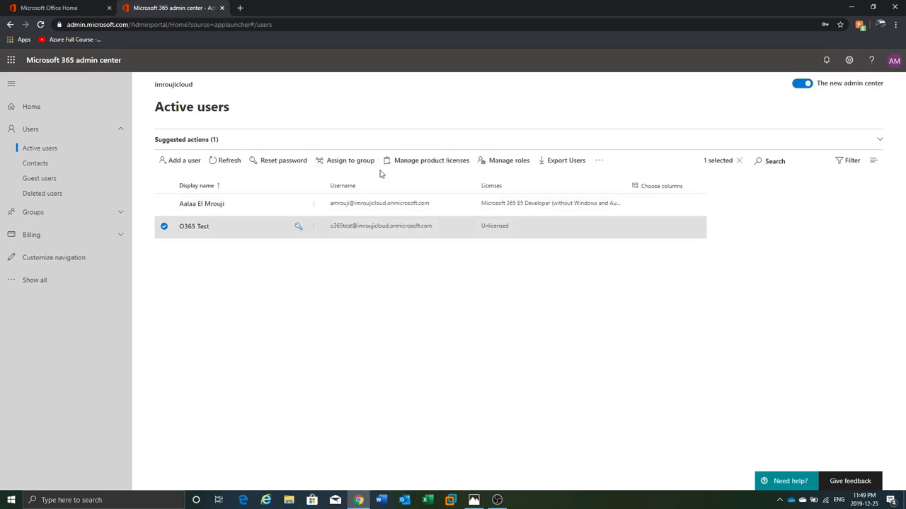
left_click(504, 161)
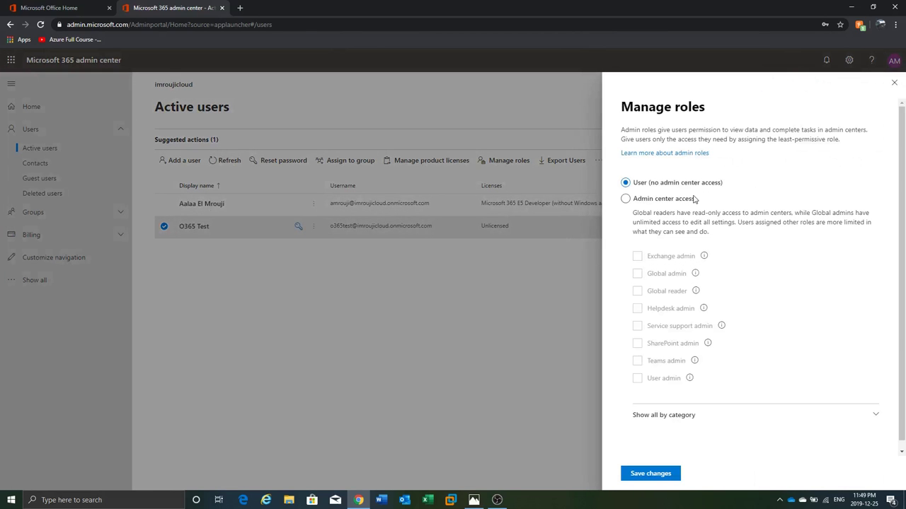
- Alternate O365 Test between Admin center access and User (no admin center access), and look at the Admin app on the Office home page
left_click(625, 201)
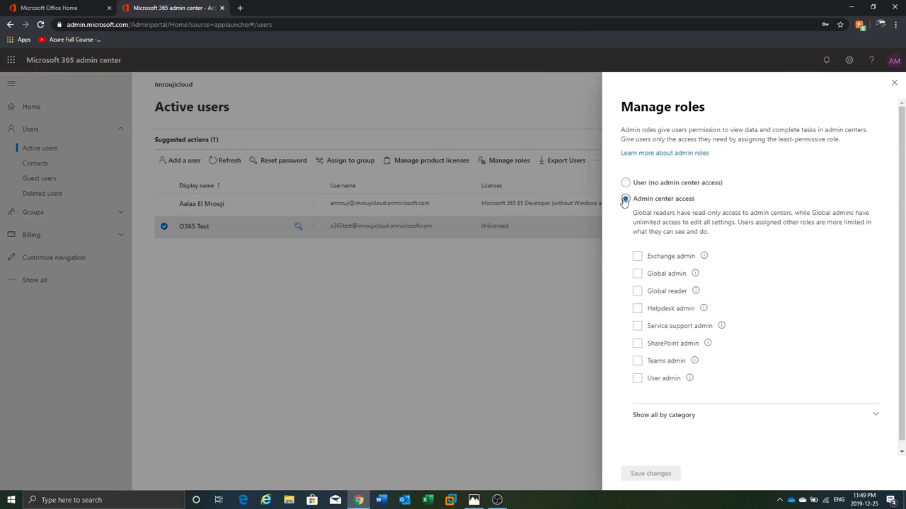
left_click(625, 183)
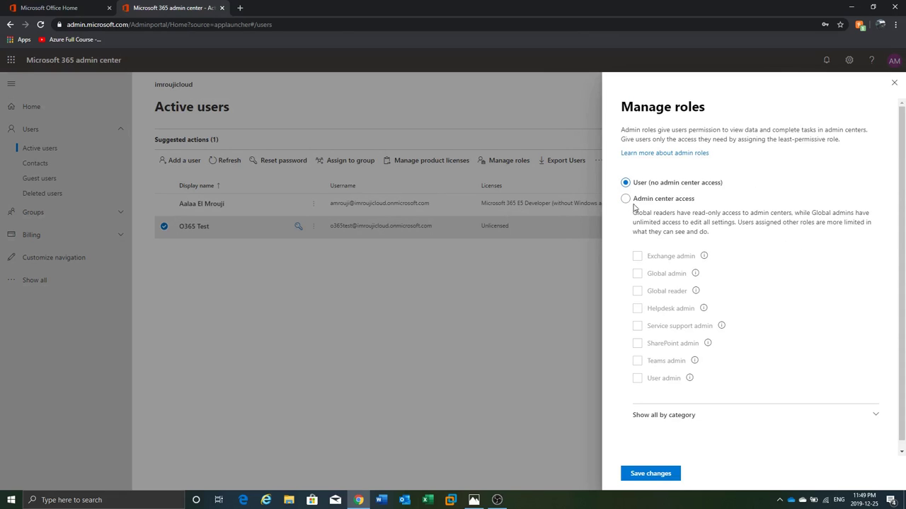
left_click(626, 198)
left_click(626, 182)
left_click(625, 198)
left_click(626, 186)
left_click(70, 8)
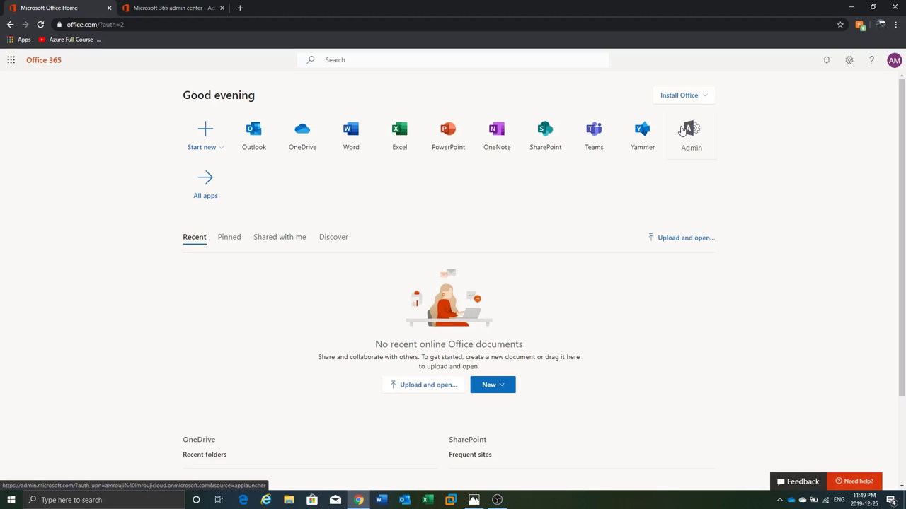
left_click(167, 7)
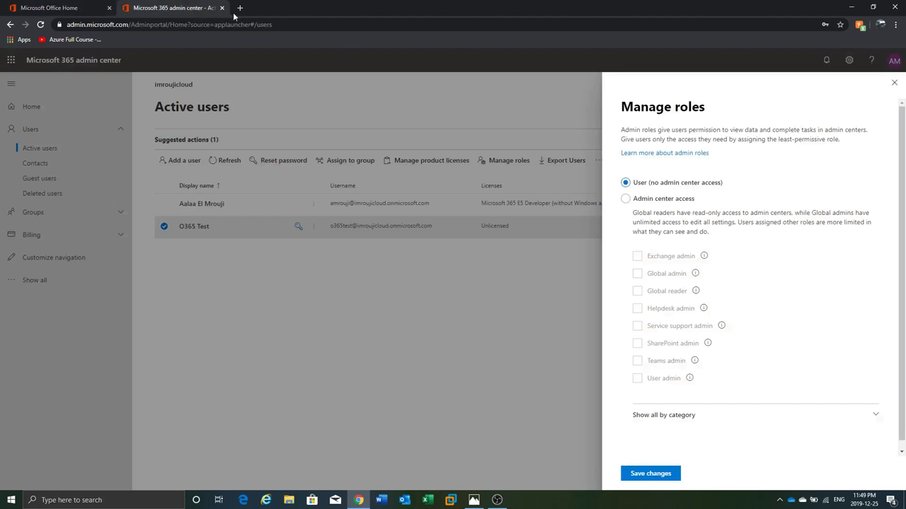
- Give O365 Test admin center access with the Exchange admin, Helpdesk admin and User admin roles, and save the changes
left_click(627, 201)
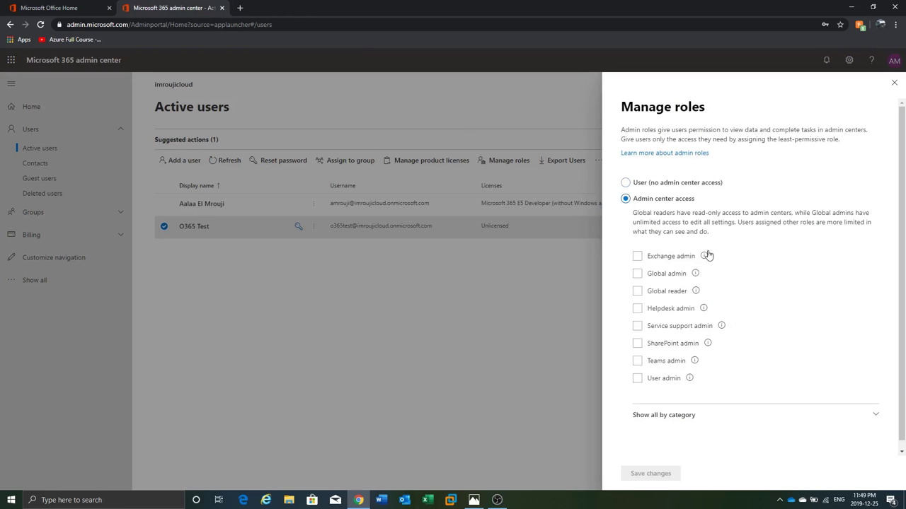
left_click(640, 275)
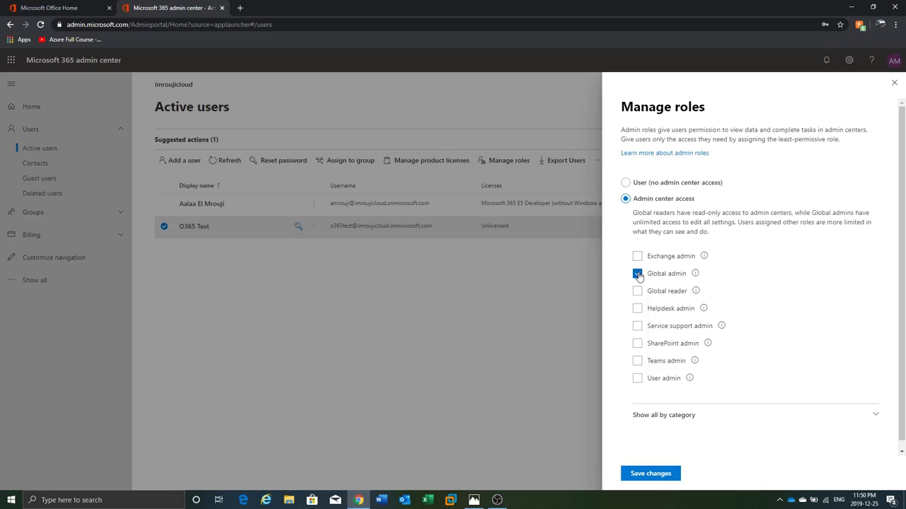
left_click(637, 256)
left_click(637, 274)
left_click(638, 379)
left_click(637, 309)
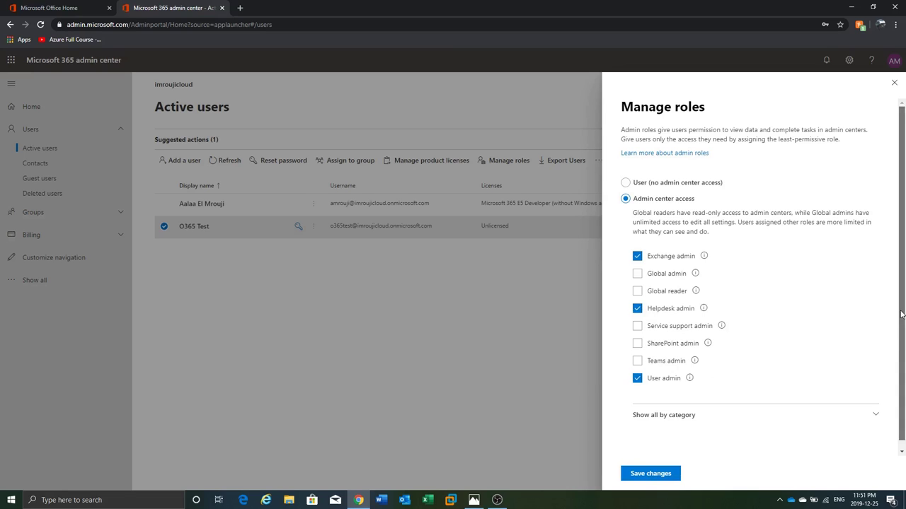
scroll(903, 347, "down", 1)
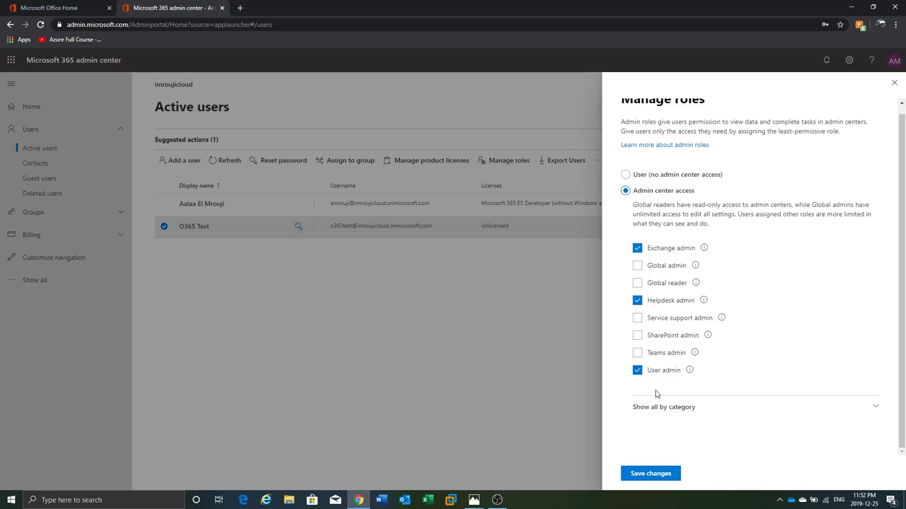
left_click(641, 476)
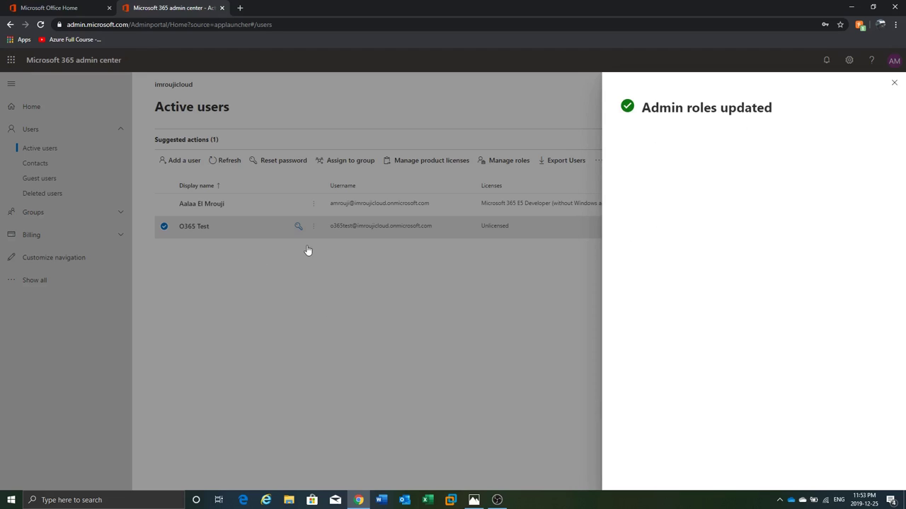
left_click(893, 85)
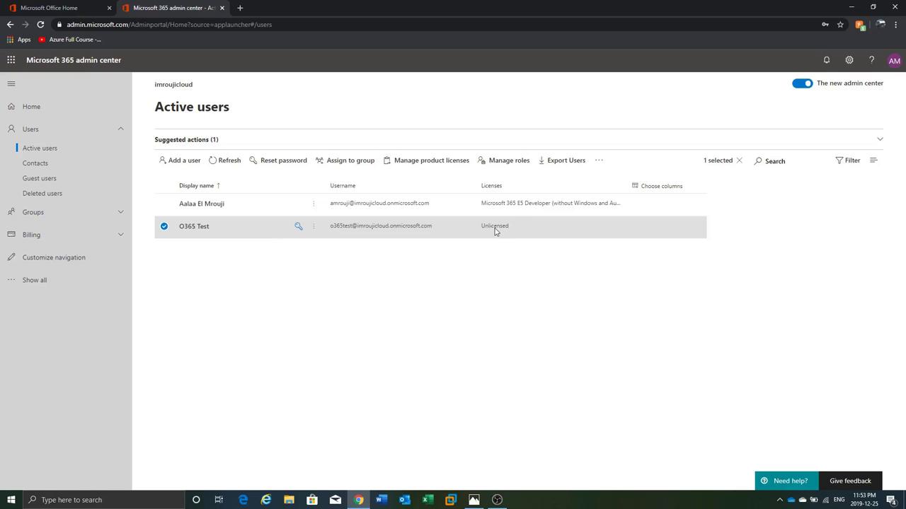
- Select the Microsoft 365 E5 Developer (without Windows and Audio Conferencing) license for O365 Test and expand its list of included apps
left_click(408, 163)
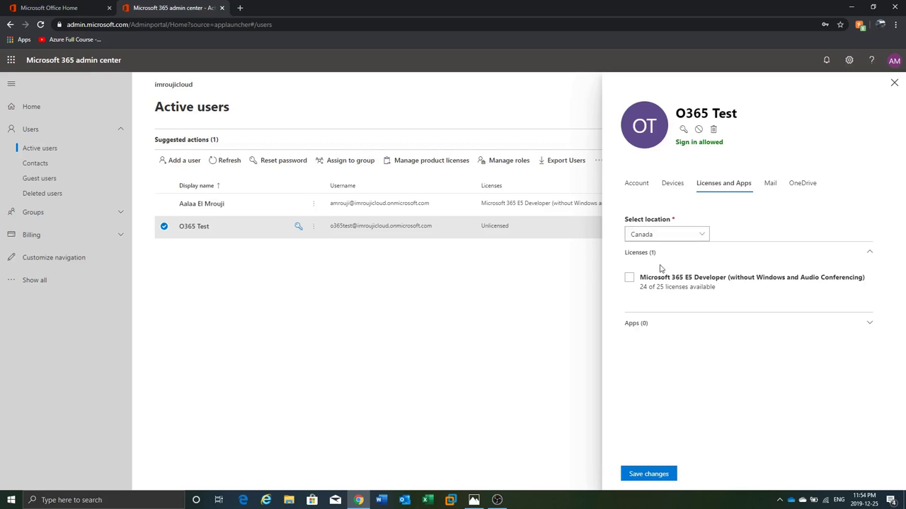
left_click(629, 278)
left_click(869, 324)
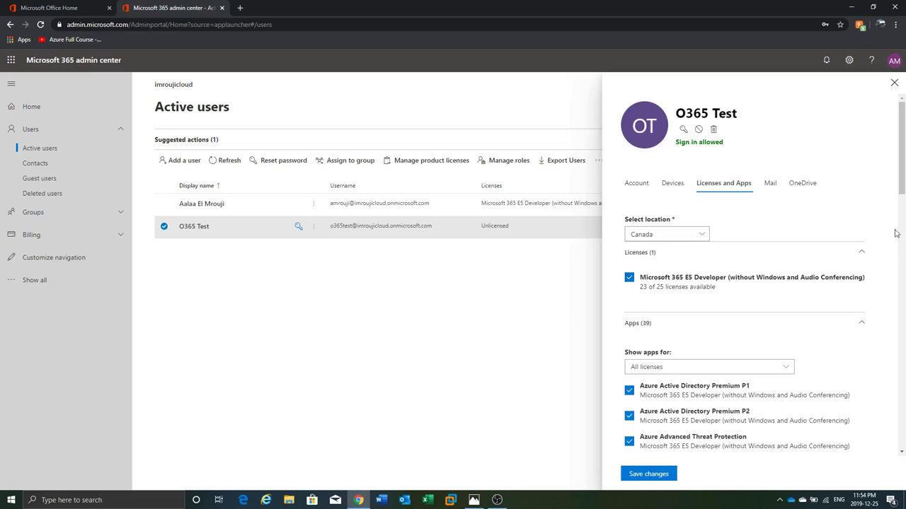
left_click(865, 327)
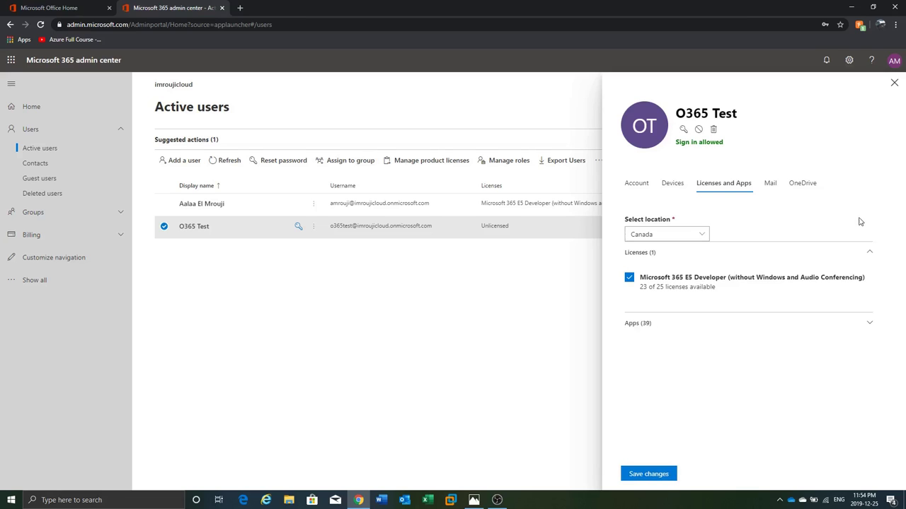
left_click(870, 325)
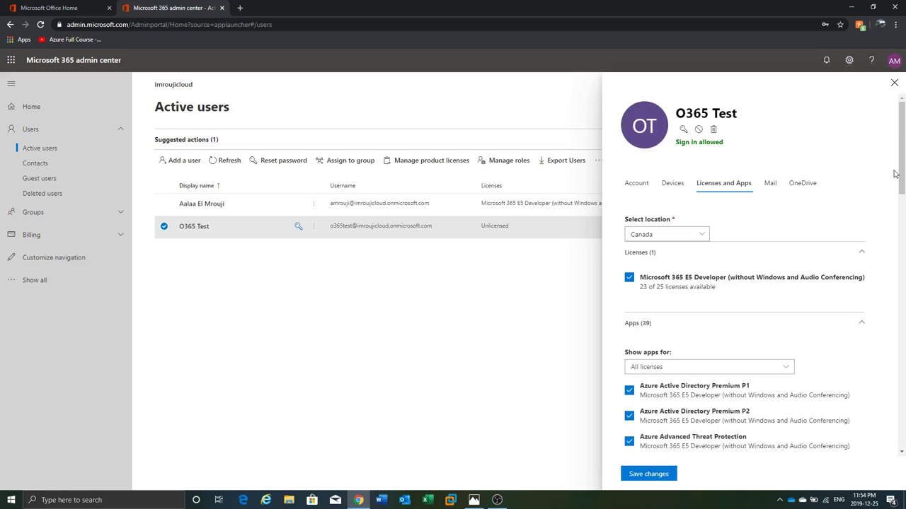
- Exclude Power BI Pro and Microsoft Planner from O365 Test's license, save the changes, and close the user's details
left_click_drag(901, 174, 903, 405)
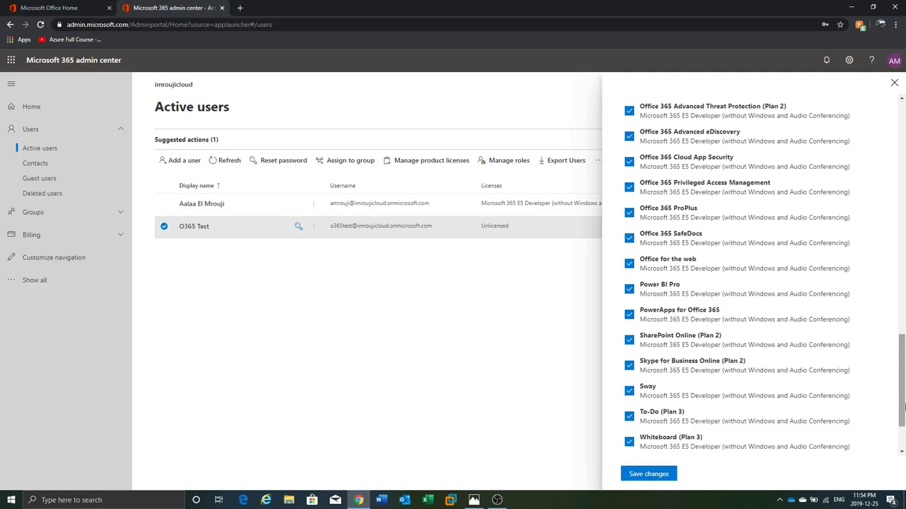
left_click(630, 288)
left_click(629, 289)
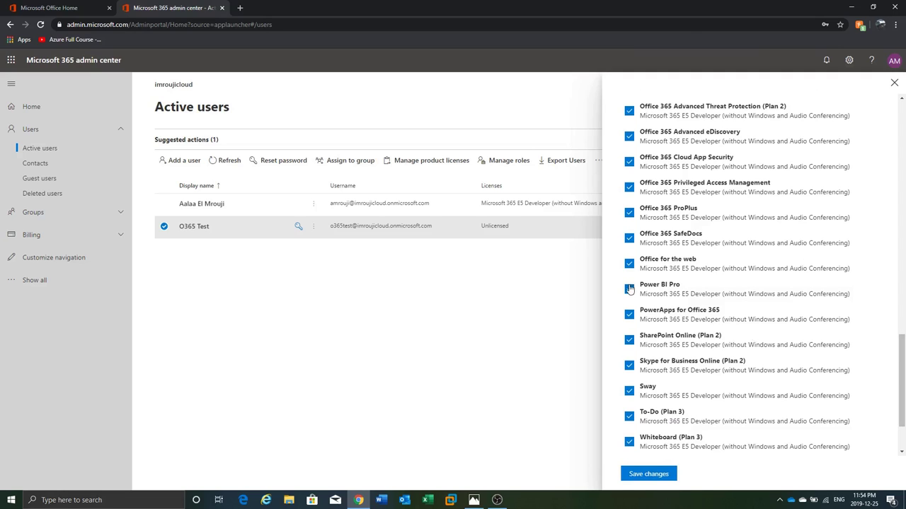
left_click(629, 290)
left_click_drag(902, 349, 897, 318)
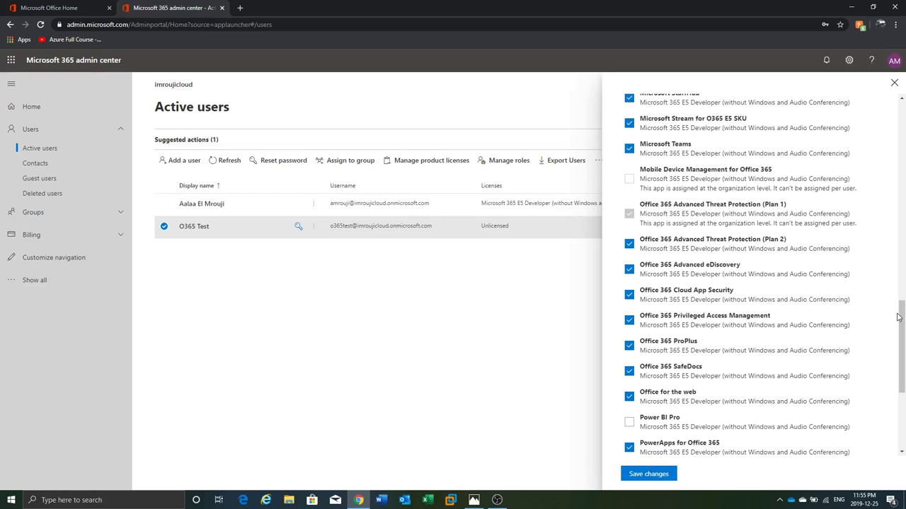
left_click_drag(902, 316, 891, 245)
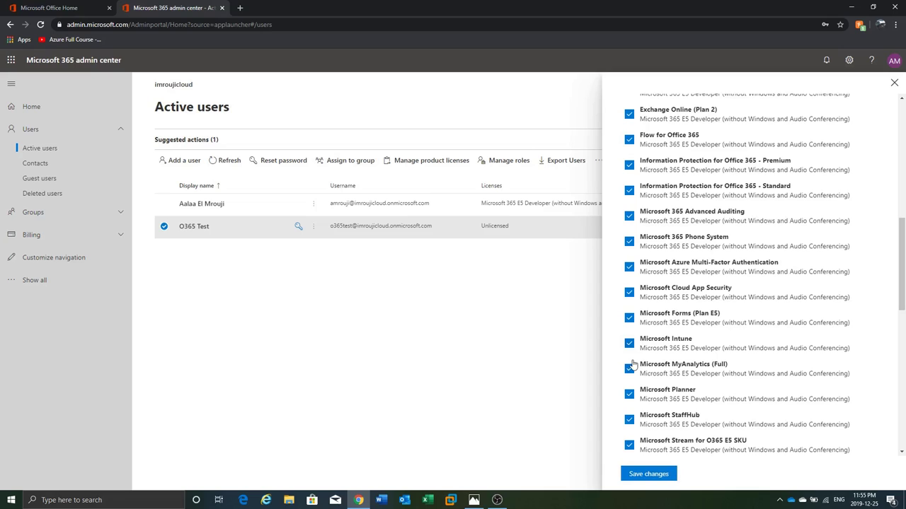
left_click(629, 394)
left_click_drag(898, 297, 891, 232)
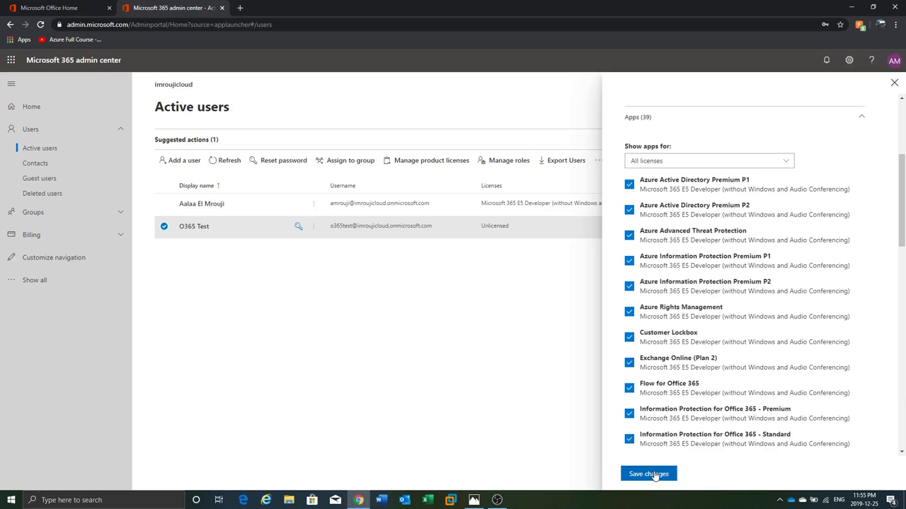
left_click(654, 474)
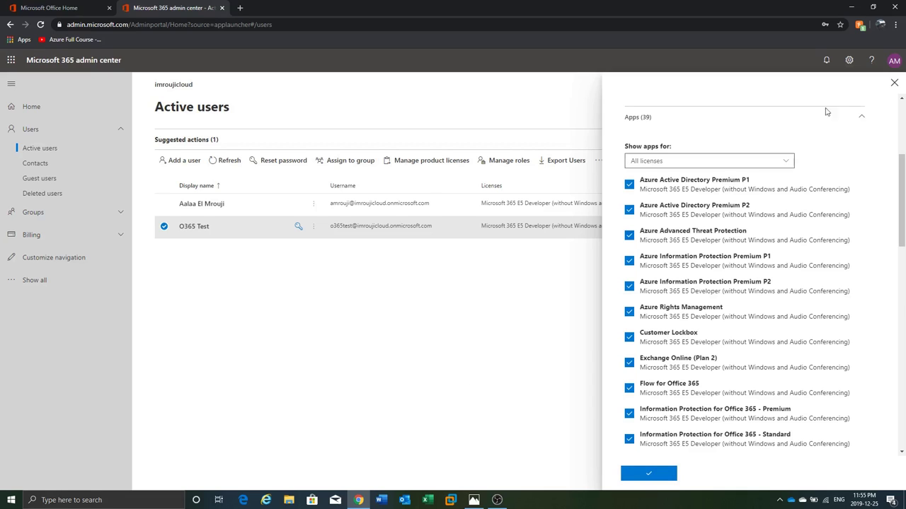
left_click(894, 83)
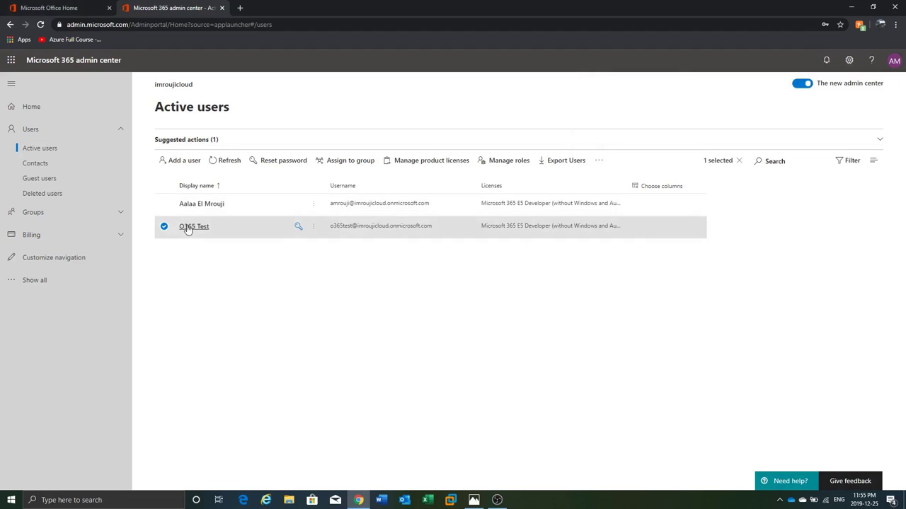
- Look through all available apps and the signed-in account on the Office home page, and return to the active users list
left_click(74, 7)
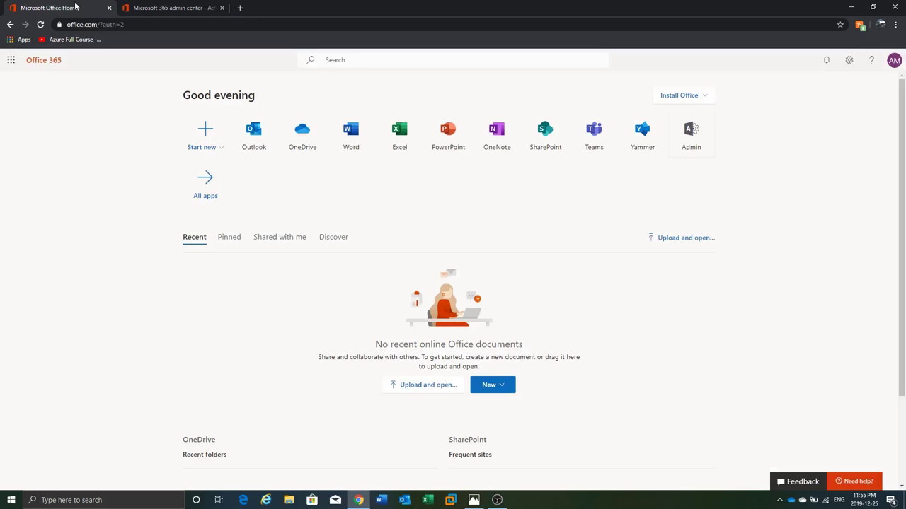
left_click(206, 182)
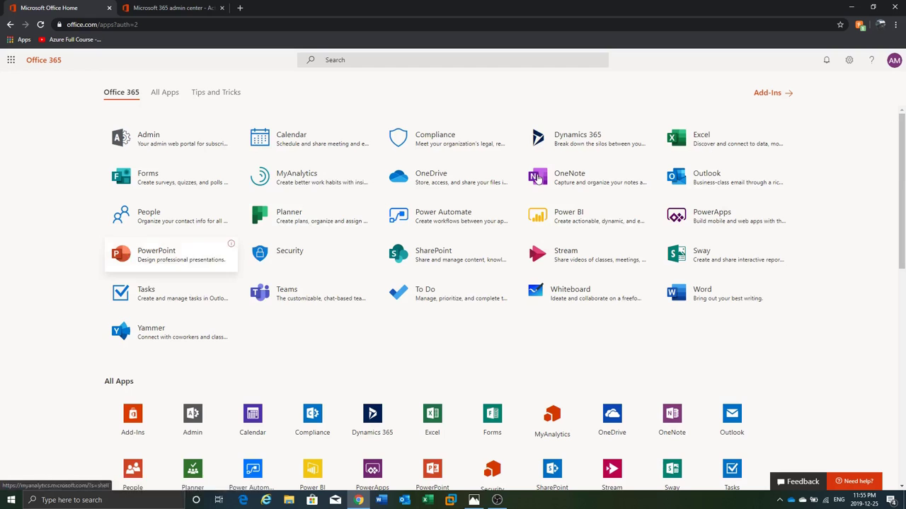
left_click(893, 61)
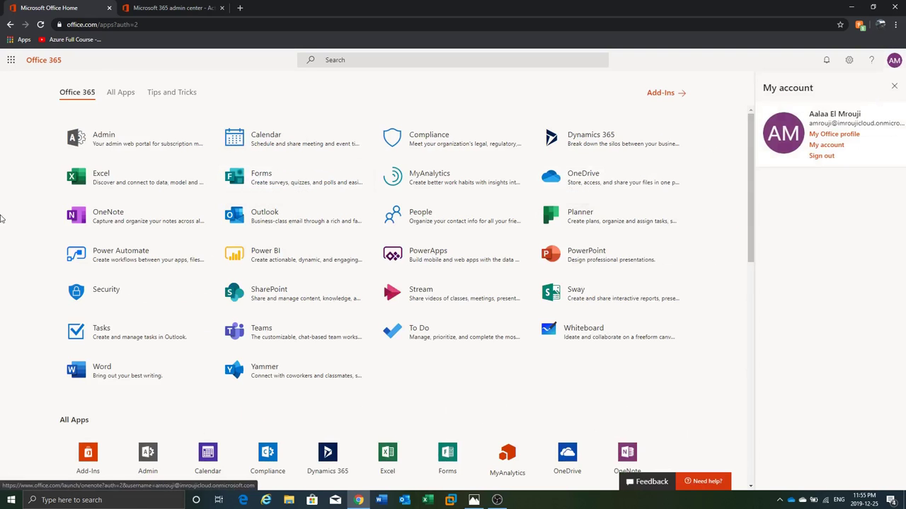
left_click(893, 87)
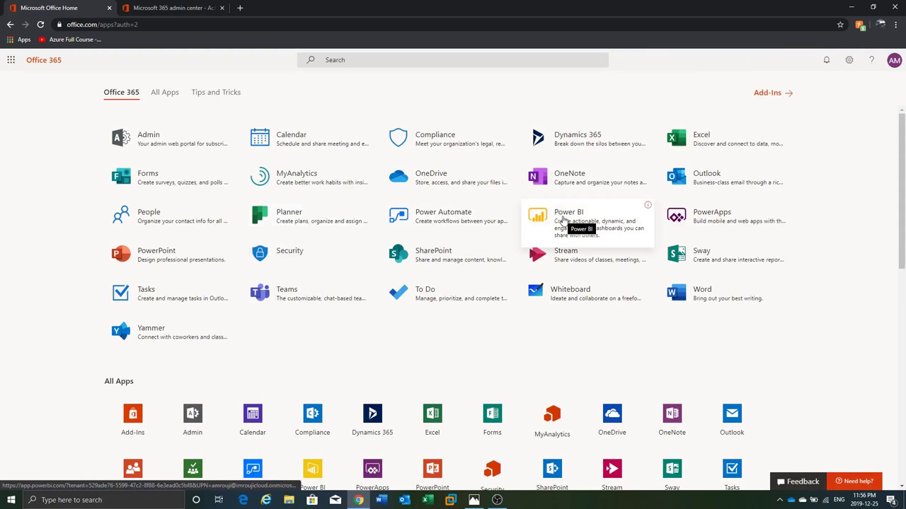
left_click(171, 8)
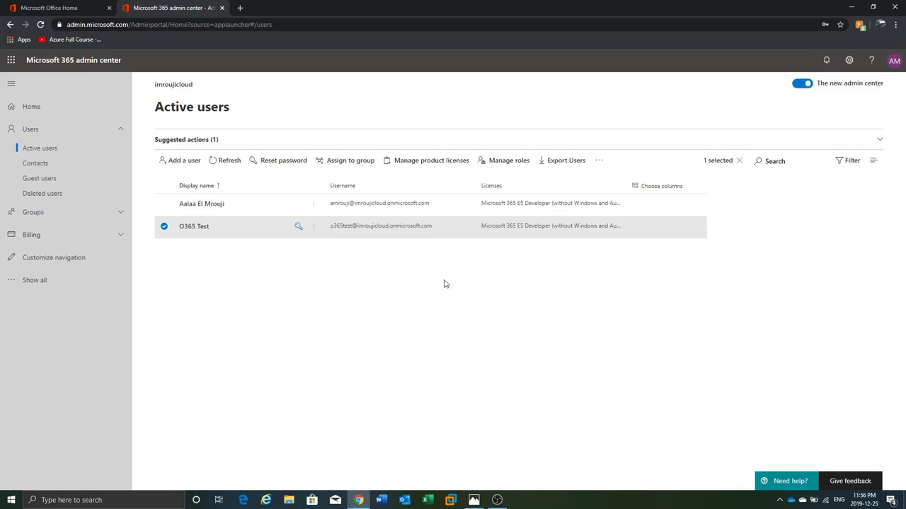
key("alt+Tab")
key("Tab")
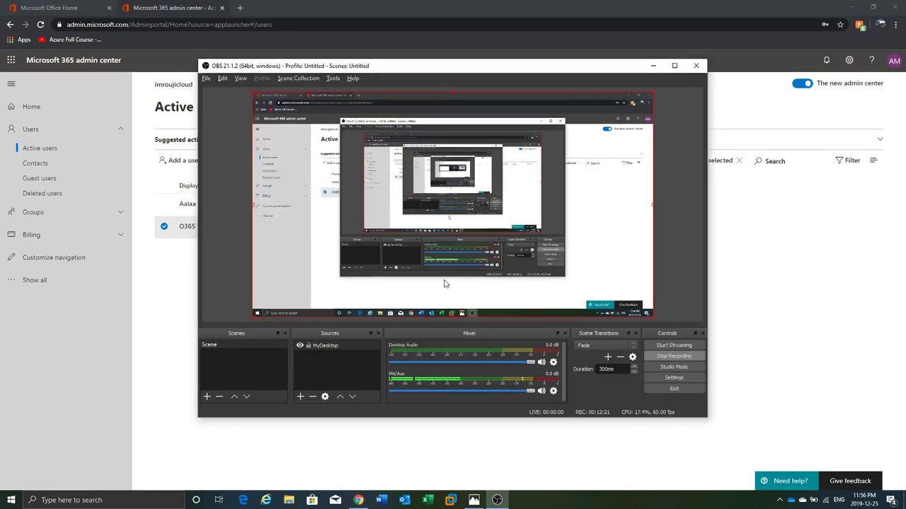